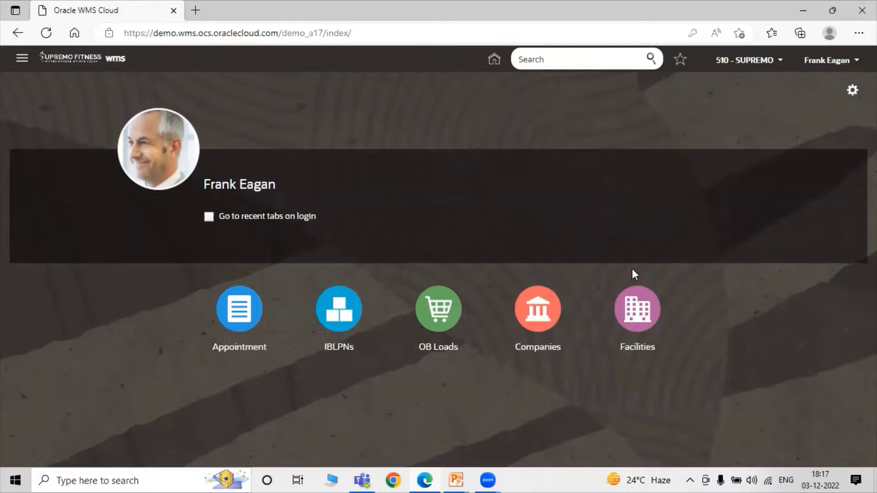
Open the Users screen through the header search 'User' and begin a new user record.
text(User)
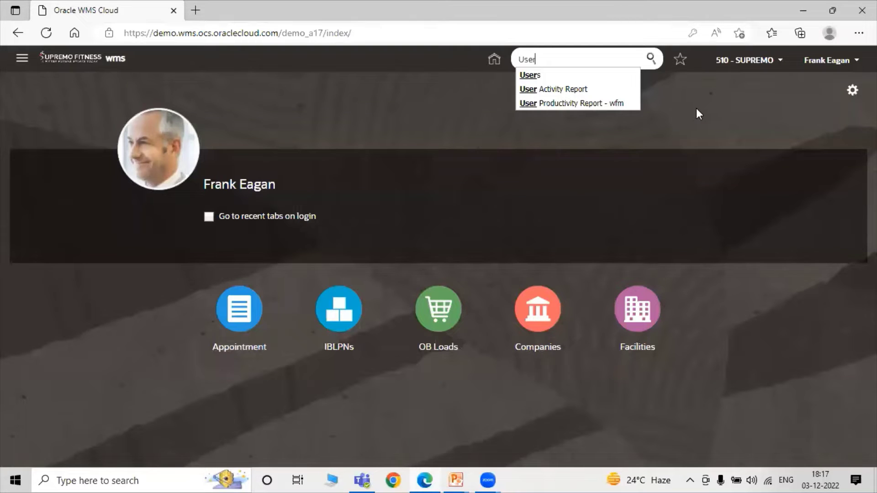
click(573, 75)
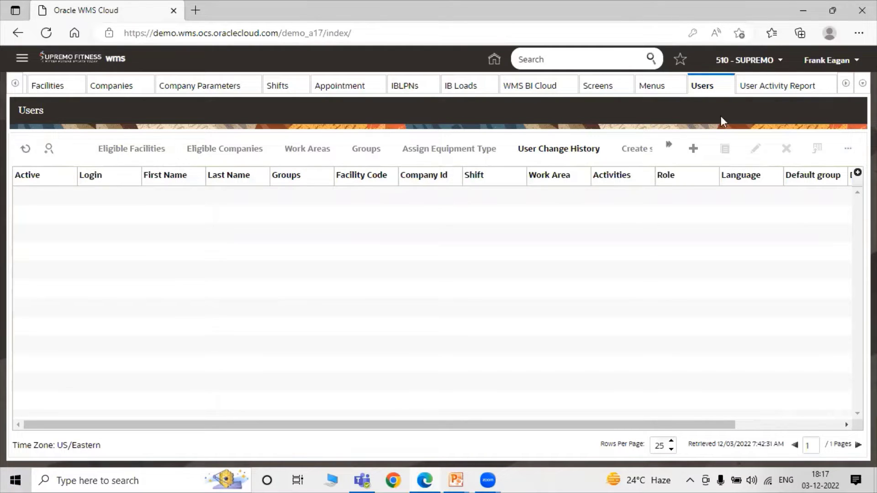
click(693, 150)
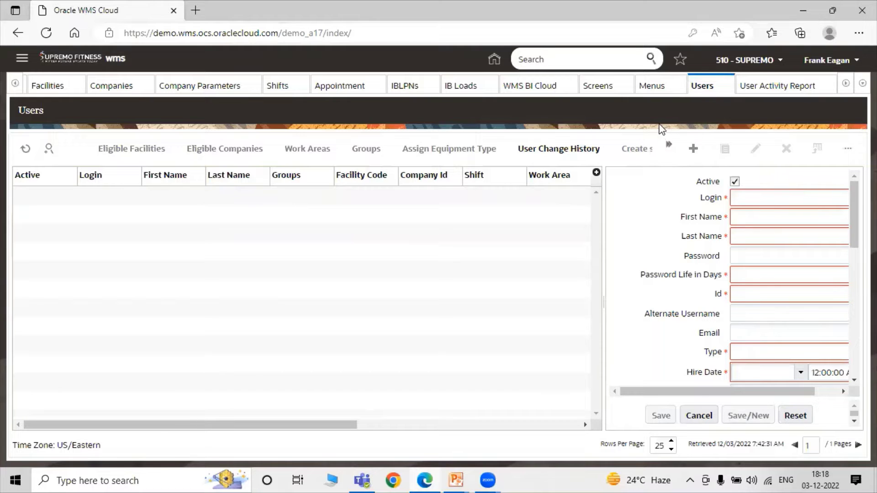
Enter login WMS_IMPL001, first name WMS and last name IMPL for the new user.
click(761, 198)
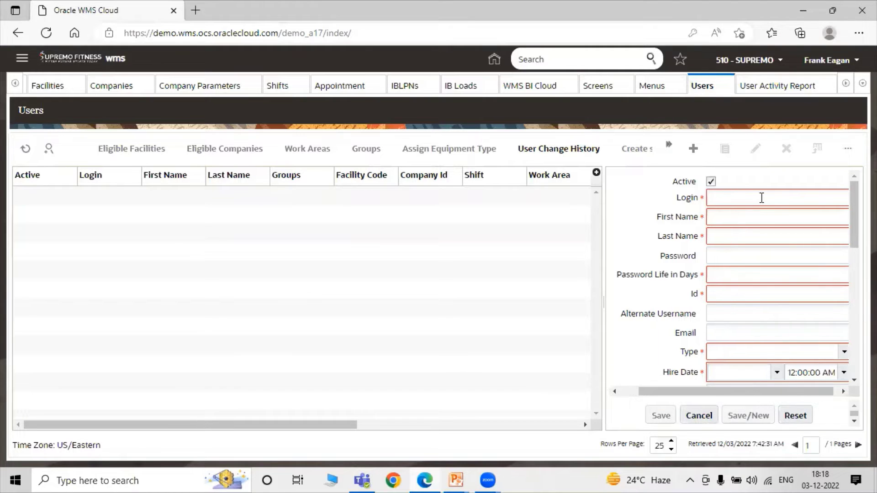
text(WMS)
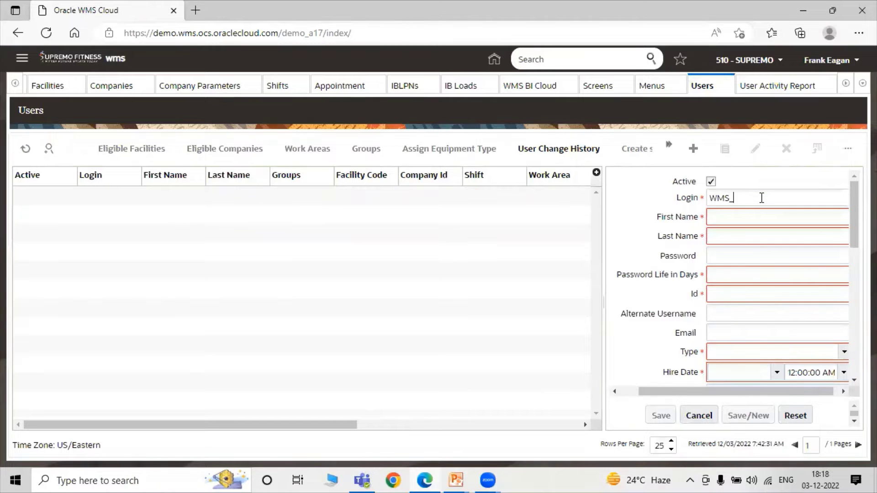
text(_IMPL001)
click(735, 221)
text(WMS)
click(730, 233)
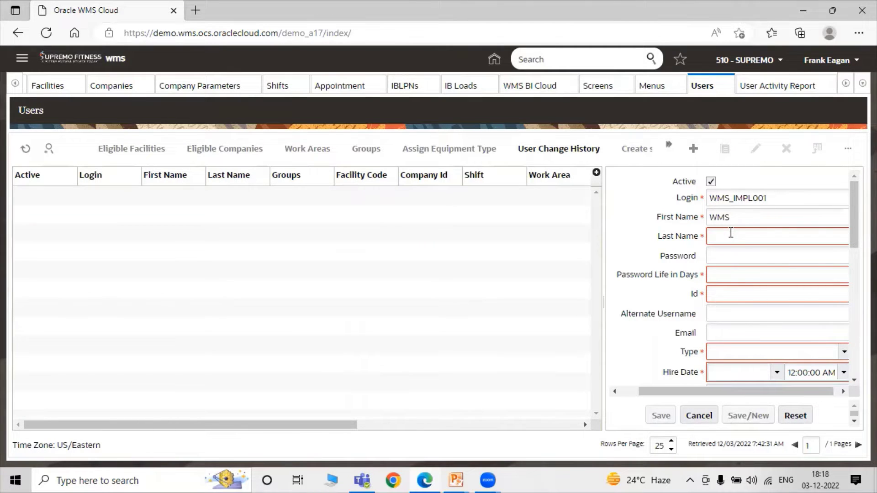
text(IMPL)
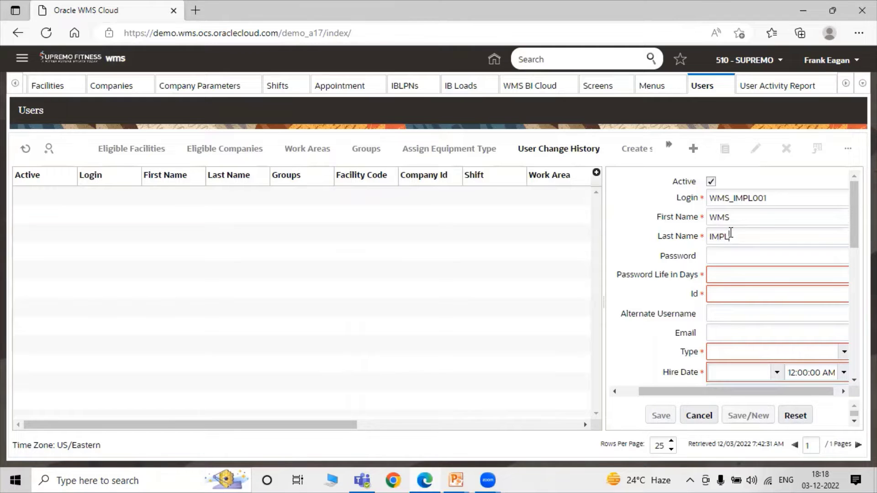
Enter the user's password, a 30-day password life, and the user Id.
click(738, 257)
text(••••••••••)
click(772, 274)
text(30)
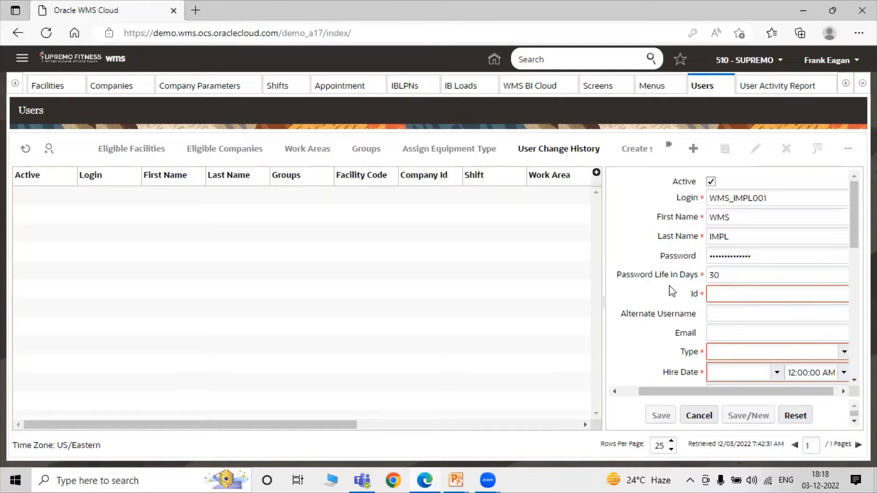
click(720, 295)
text(WMS)
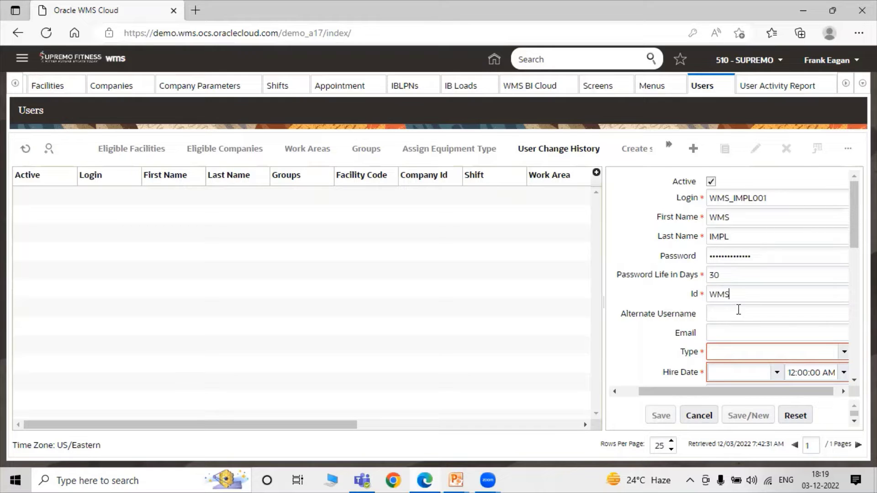
text(20102)
Set the user type to Internal and the hire date to 04/01/2022.
click(843, 353)
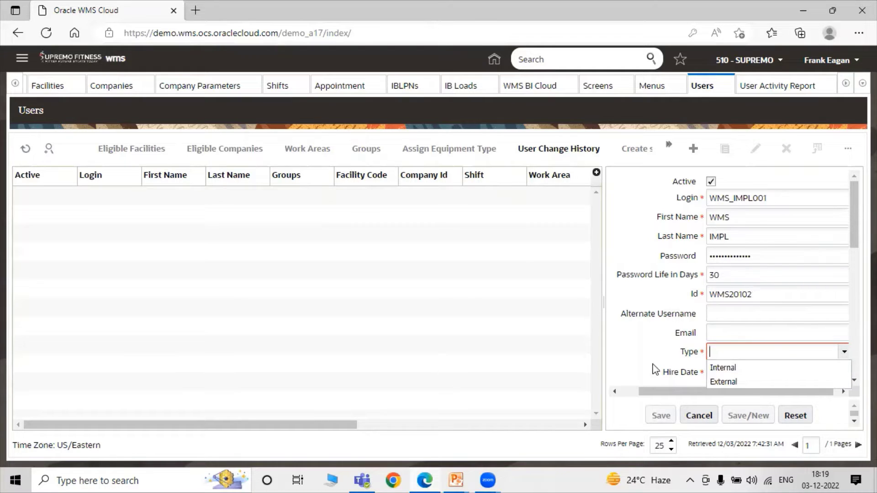
click(736, 372)
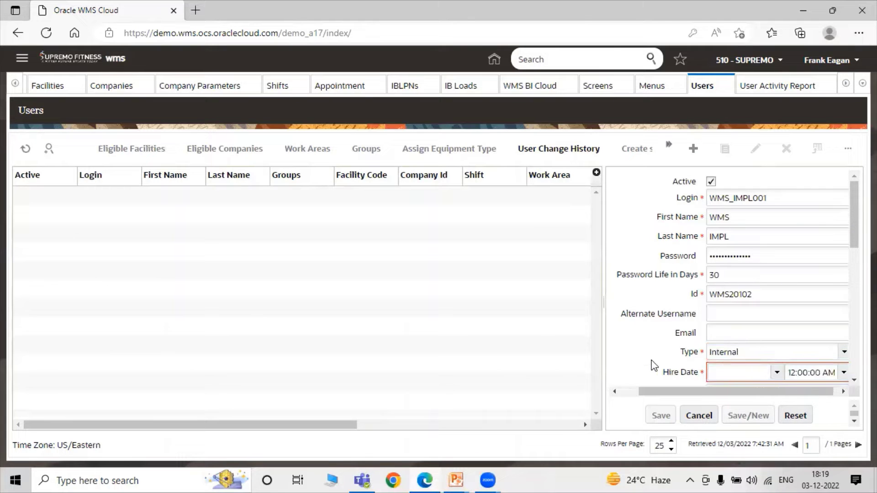
scroll(725, 310, down, 2)
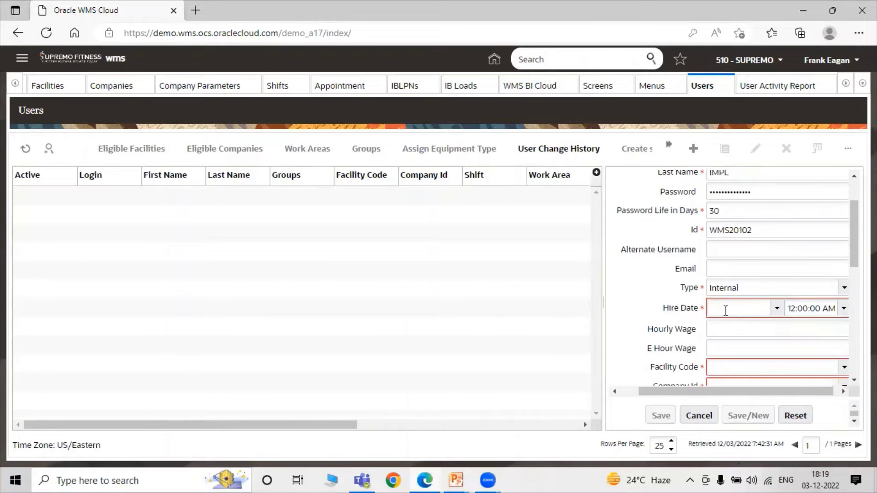
click(776, 308)
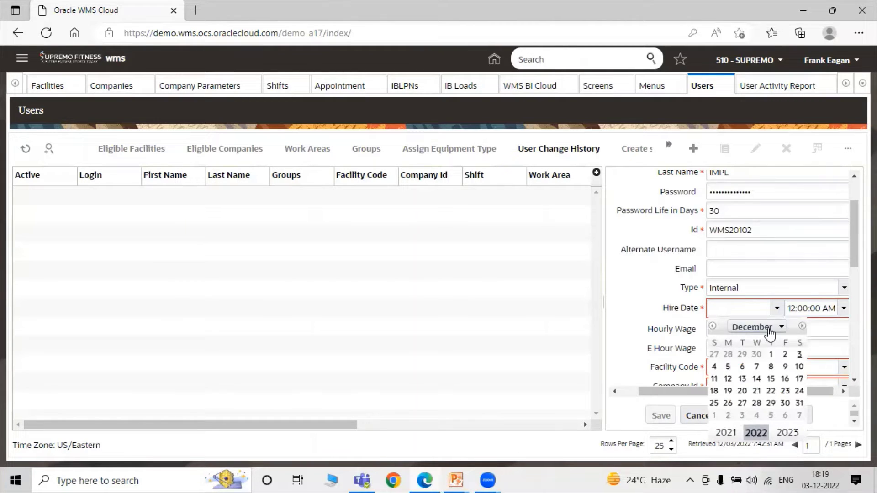
click(753, 327)
click(762, 370)
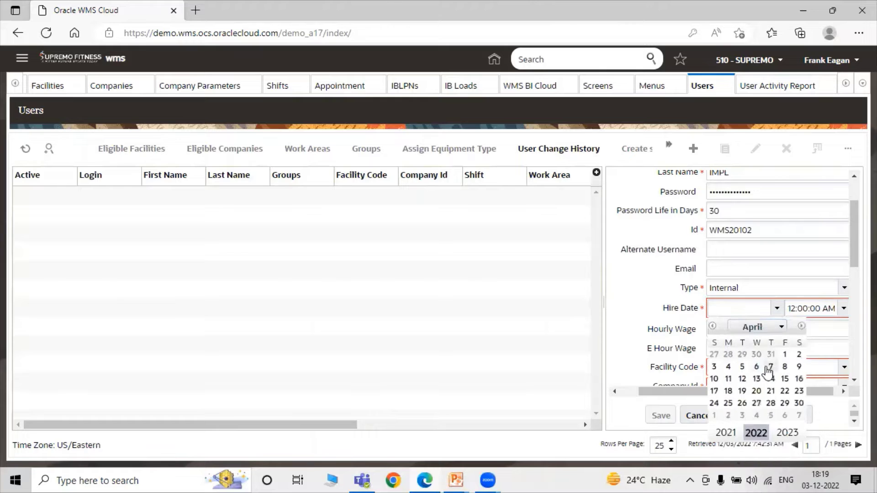
click(784, 355)
Set the facility to 510 and the company to TATA_MOTORS.
scroll(801, 329, down, 3)
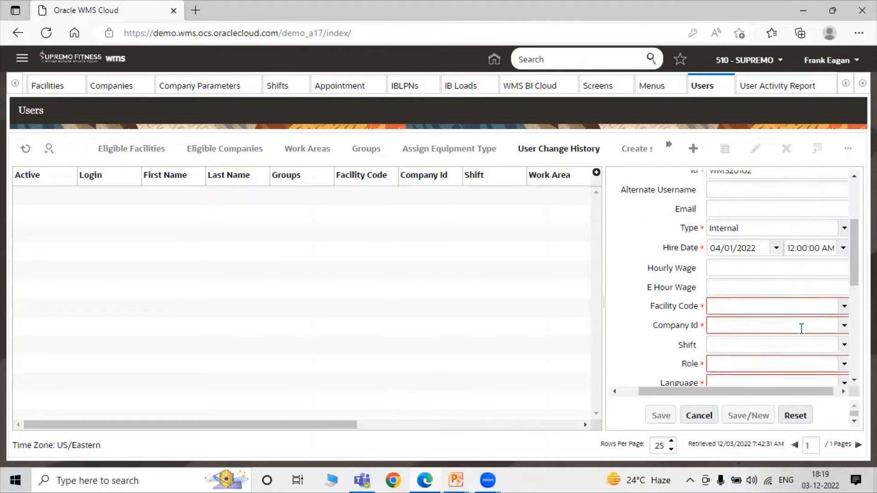
click(842, 305)
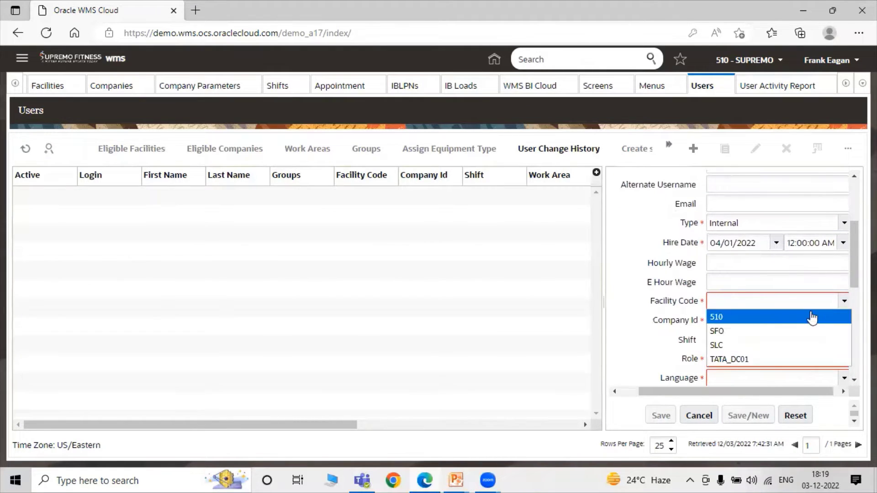
click(753, 322)
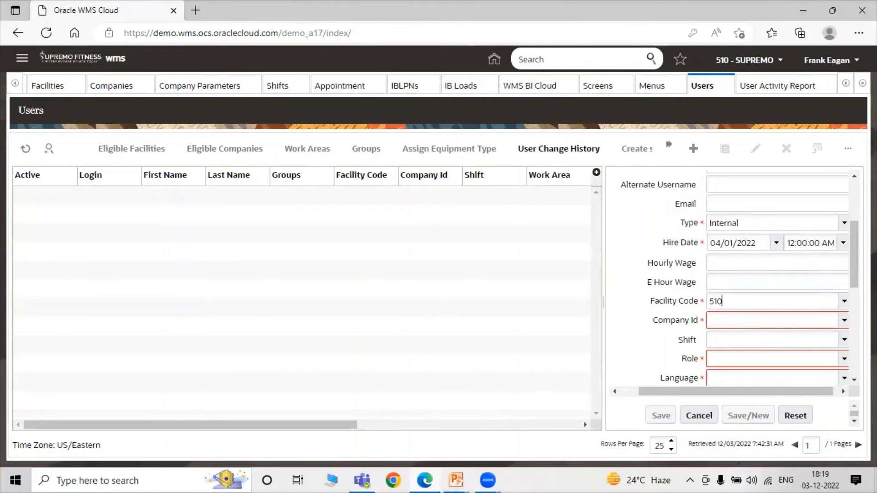
click(843, 321)
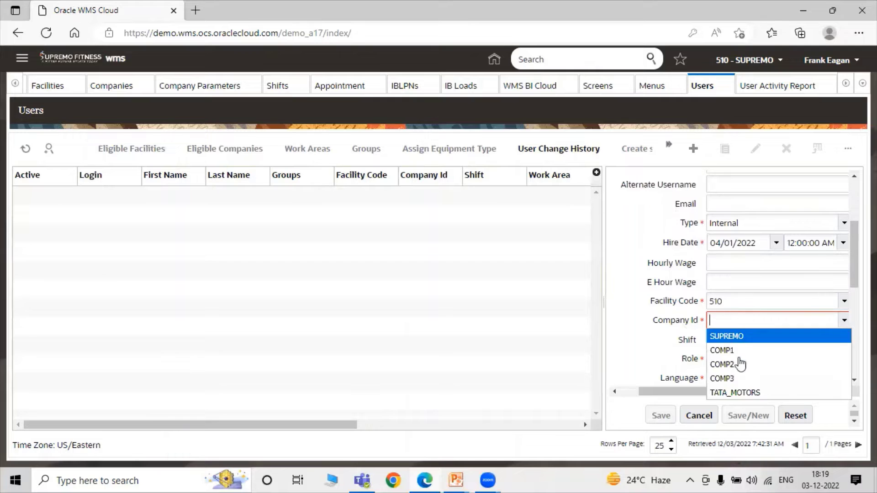
click(734, 392)
Give the user the ADMINISTRATOR role and English language, then save the user.
scroll(691, 313, down, 1)
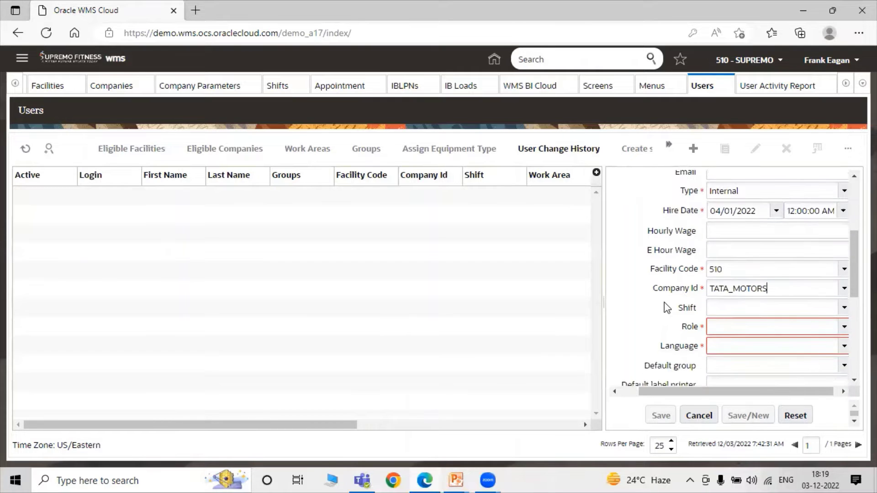
scroll(690, 327, down, 1)
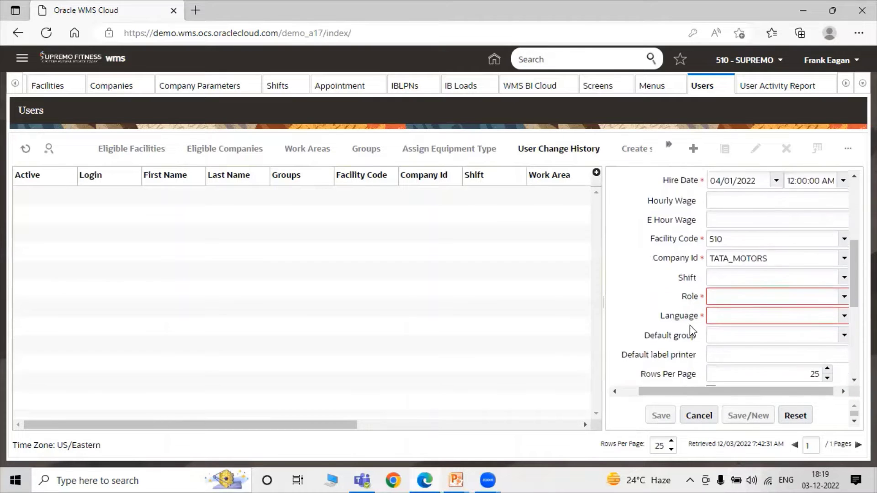
click(844, 294)
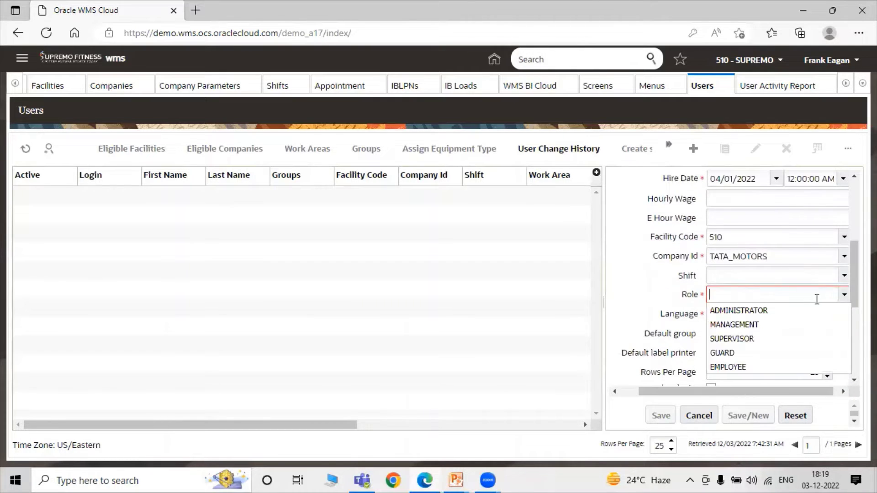
click(772, 311)
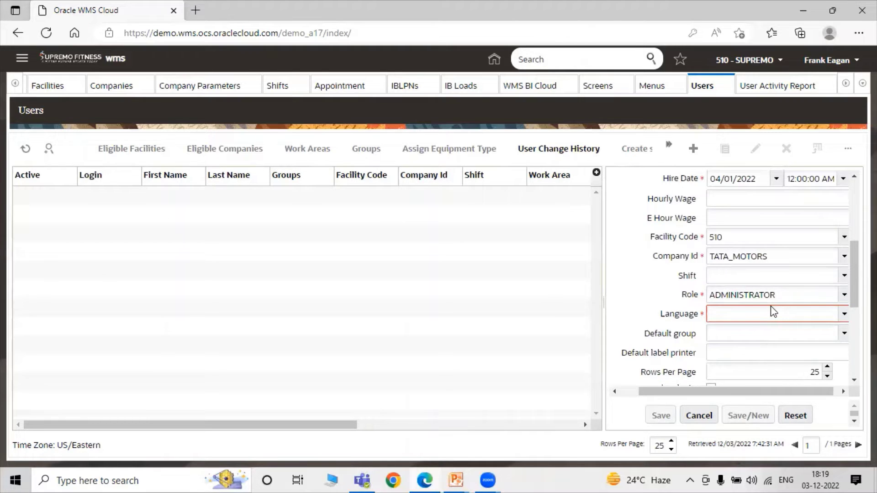
click(844, 314)
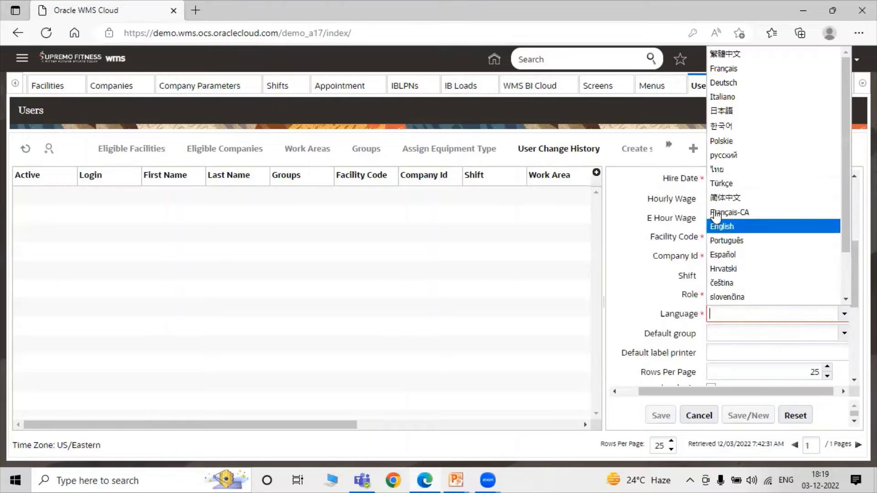
click(747, 230)
scroll(749, 307, down, 5)
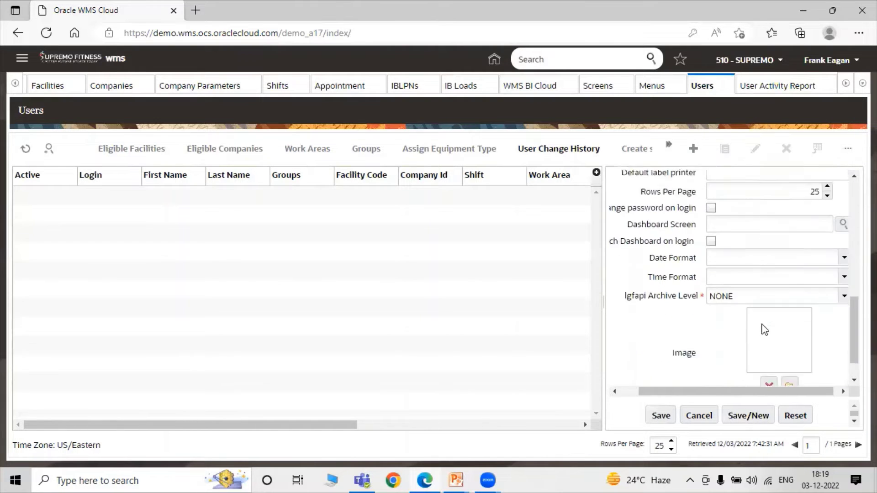
click(662, 417)
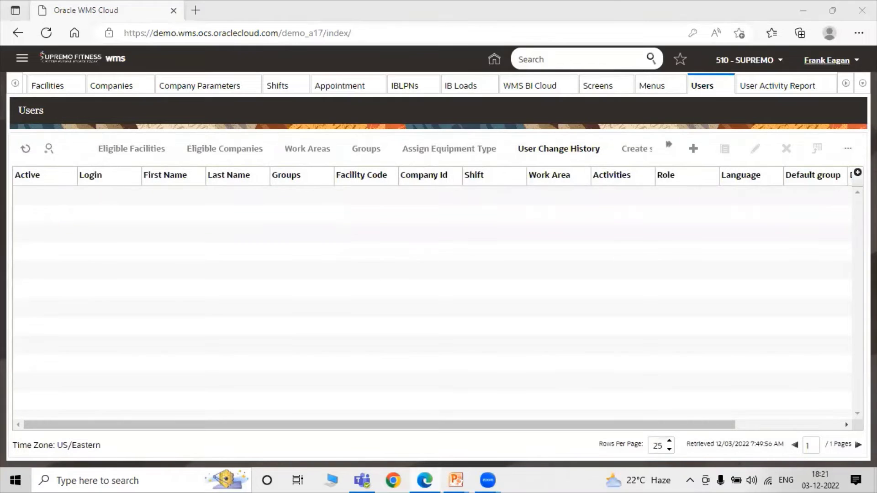
click(847, 60)
Log out, sign in as WMS_IMPL001 with its password, and reopen the Users screen.
click(761, 154)
text(WMS_IMPL001)
key(Tab)
text(••••••)
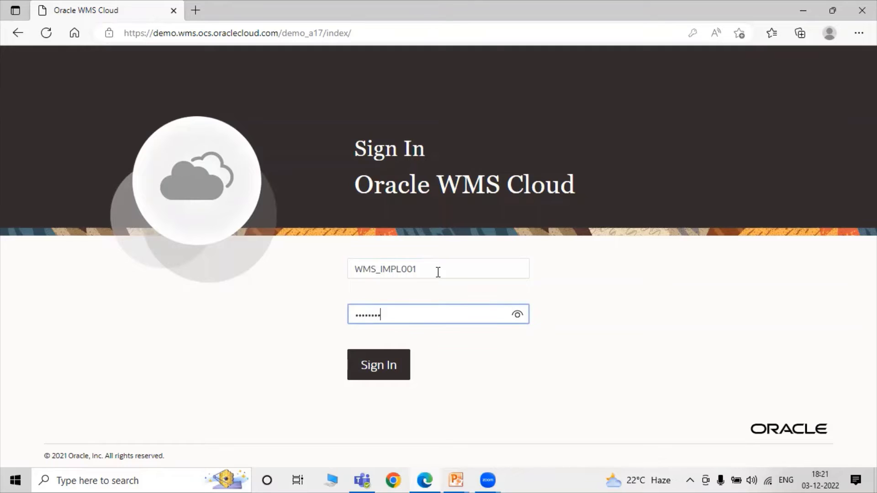
text(••)
key(Return)
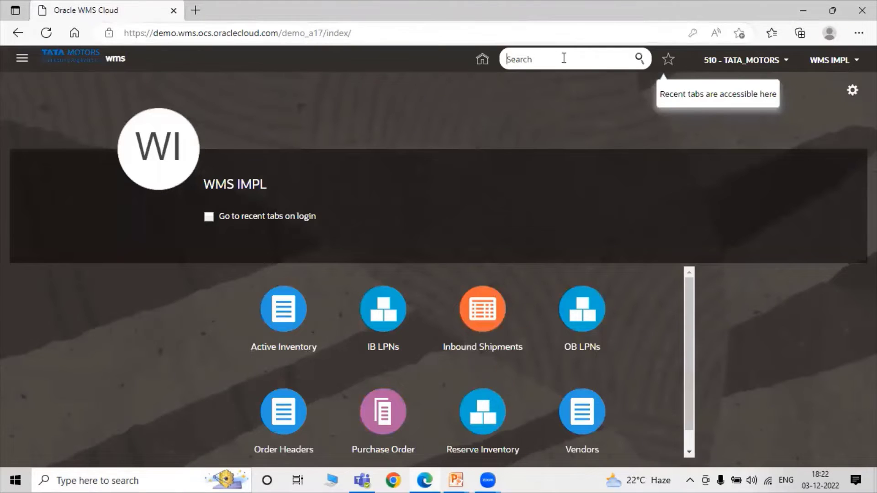
text(User)
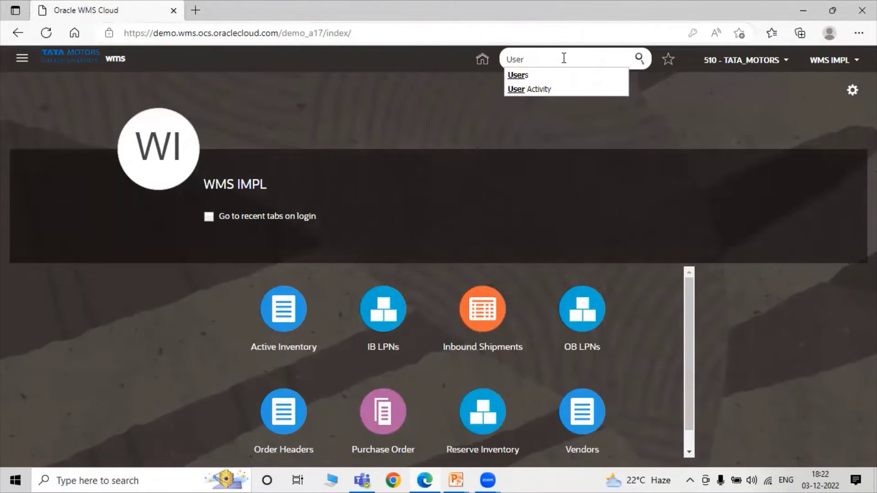
click(539, 78)
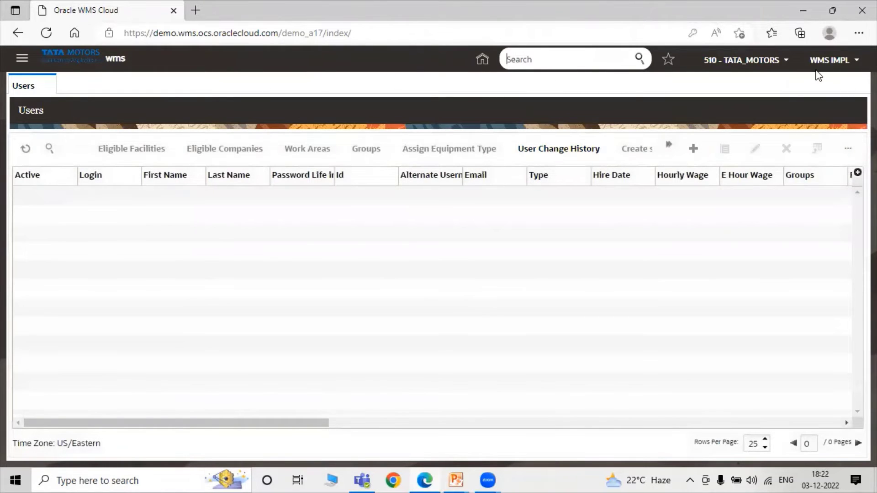
click(787, 64)
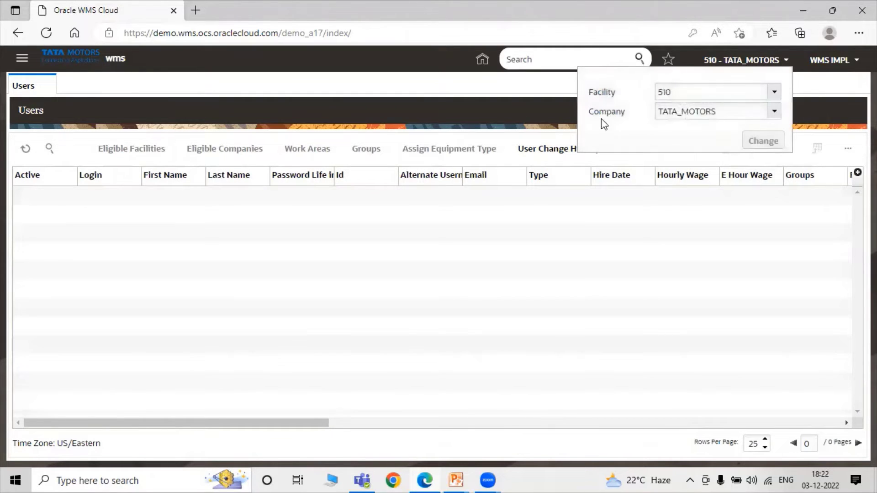
click(774, 92)
click(589, 129)
click(774, 111)
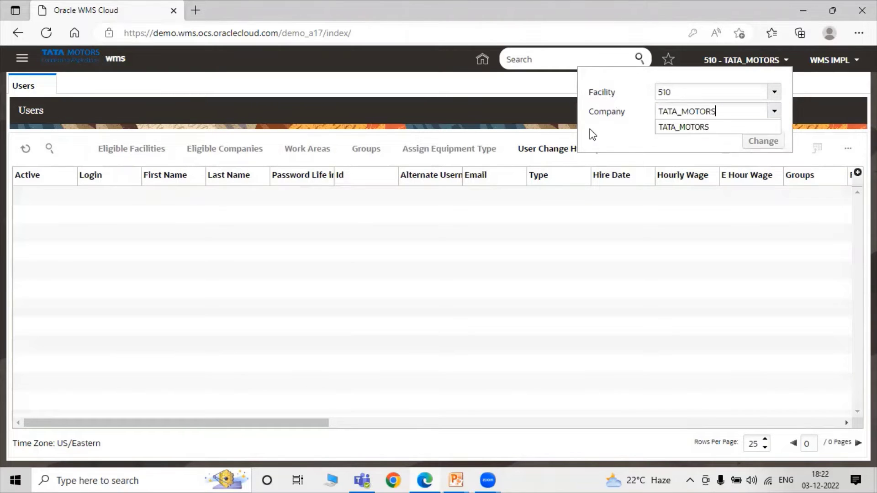
click(596, 125)
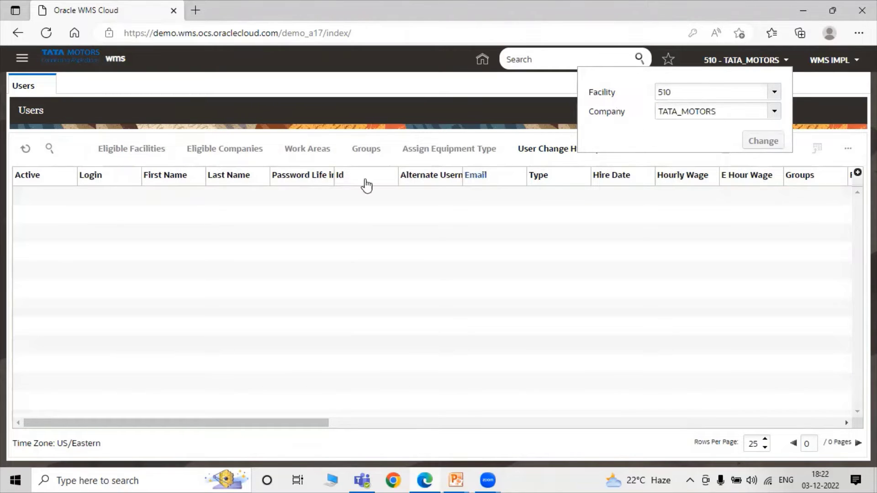
Filter the Users list by login 'WMS_IMPL' to show the WMS_IMPL001 record.
click(50, 148)
click(177, 209)
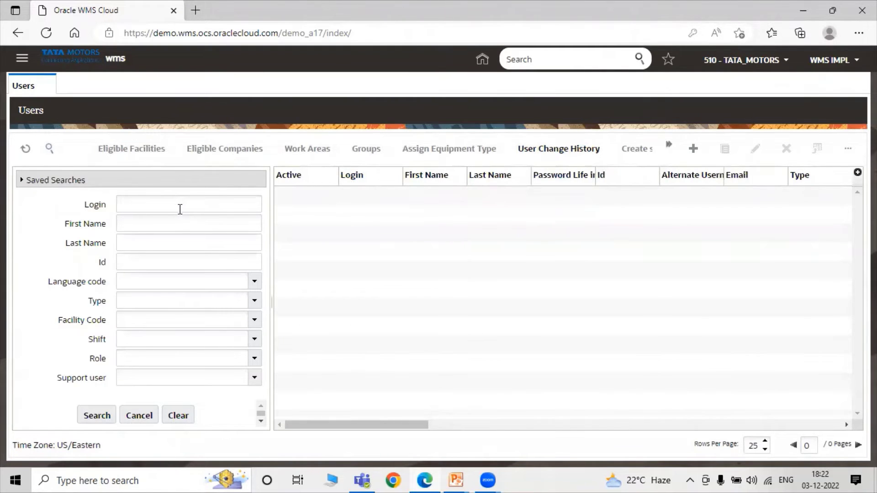
text(WMS_IMPL)
click(92, 415)
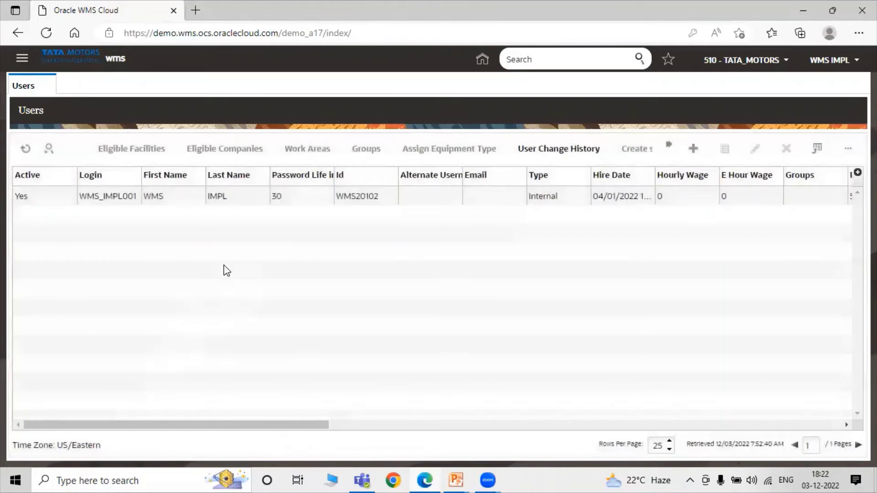
Review WMS_IMPL001's details in the edit form, cancel without saving, and reselect the row.
click(36, 199)
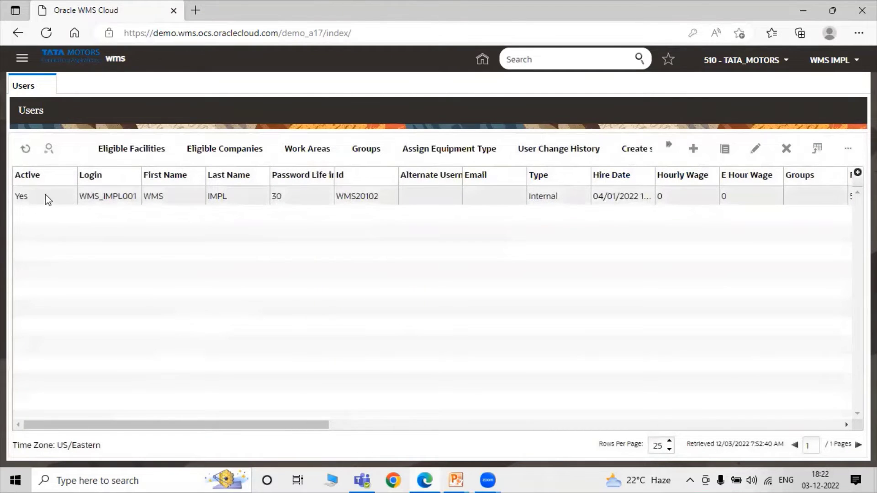
click(755, 148)
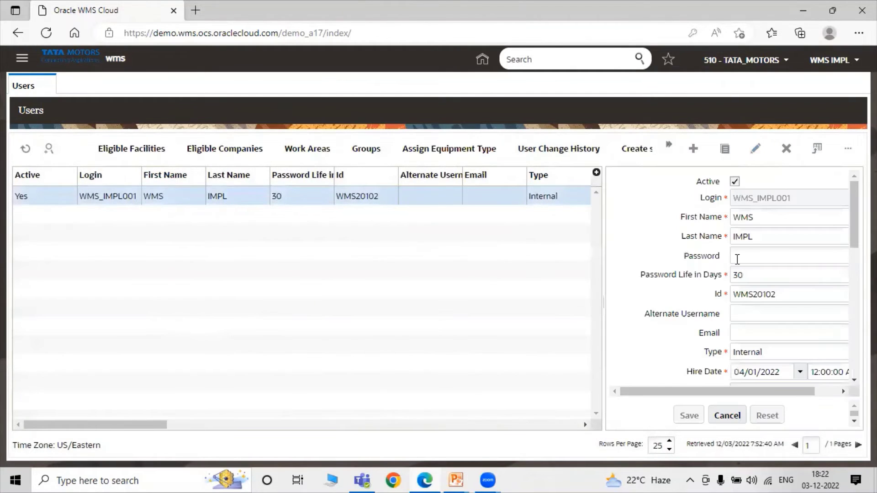
scroll(711, 365, down, 4)
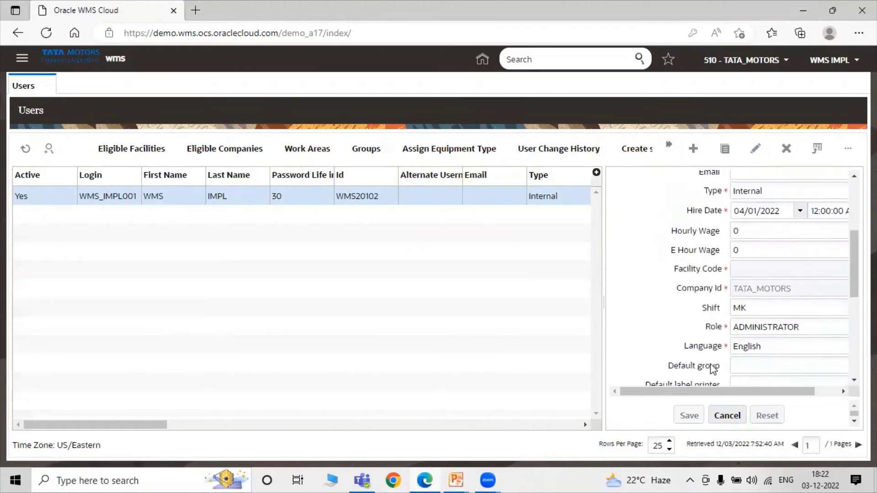
scroll(710, 320, down, 5)
click(727, 415)
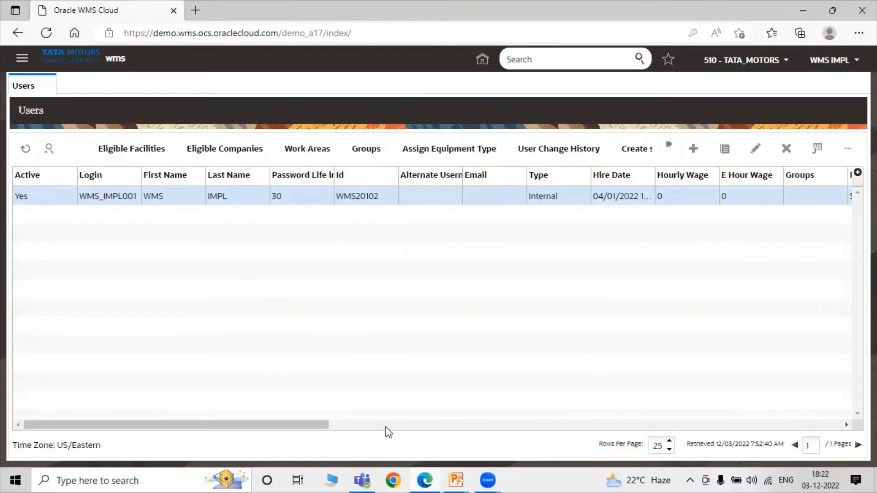
click(29, 198)
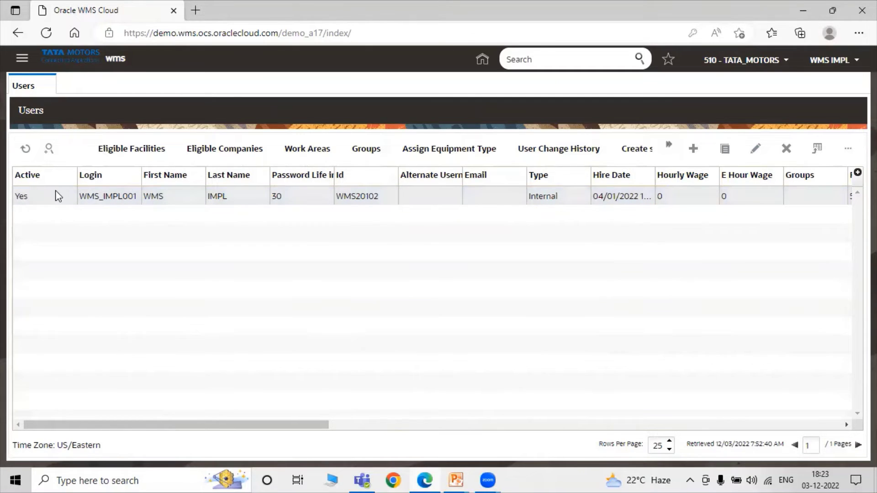
click(43, 203)
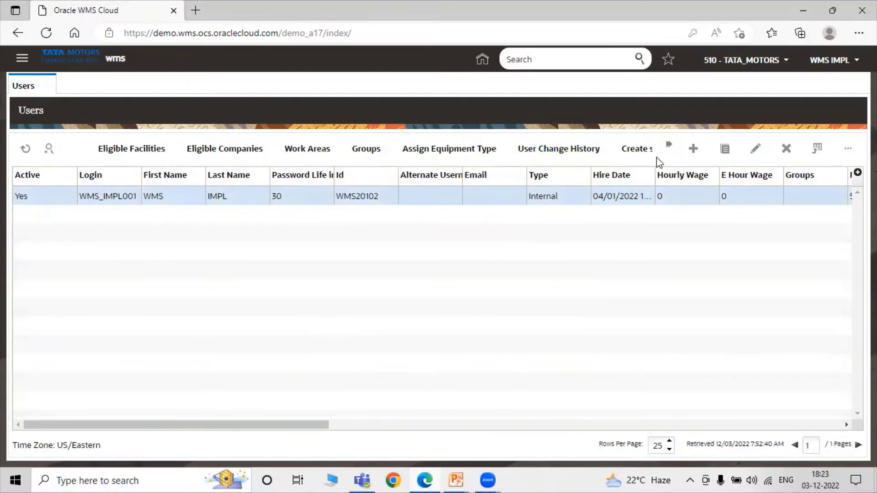
click(669, 148)
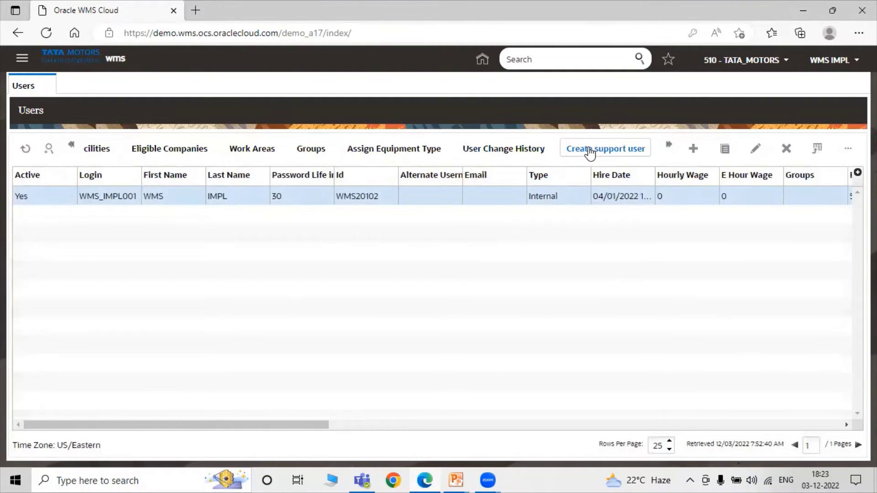
click(589, 154)
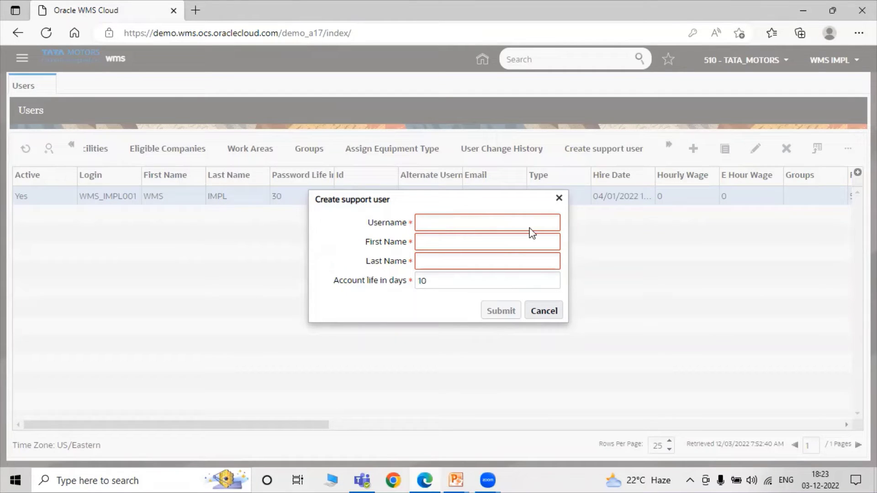
text(WMS_IMPL)
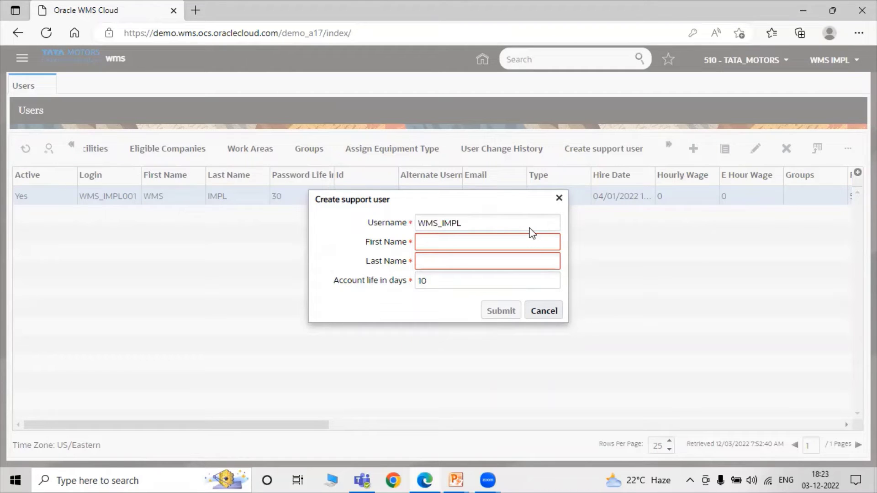
text(_SUPPORT001)
click(420, 242)
text(W)
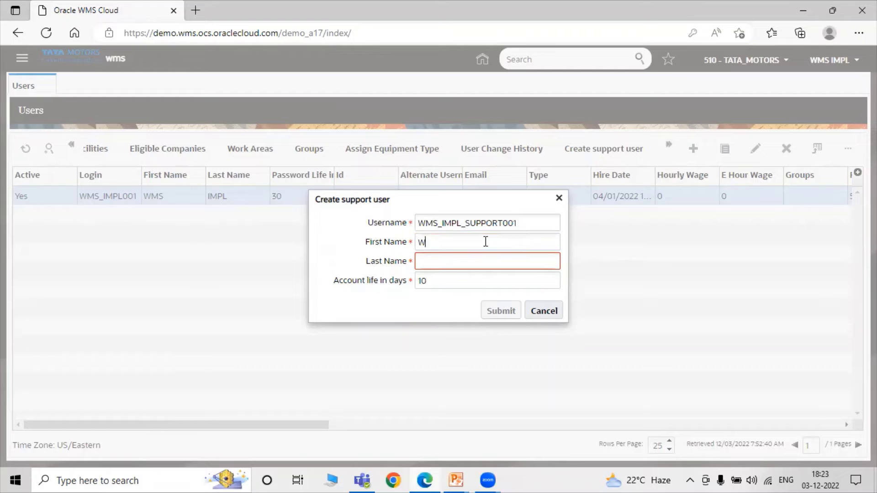
text(AREHOUSE001)
click(476, 259)
text(IMPLSUPPORT001)
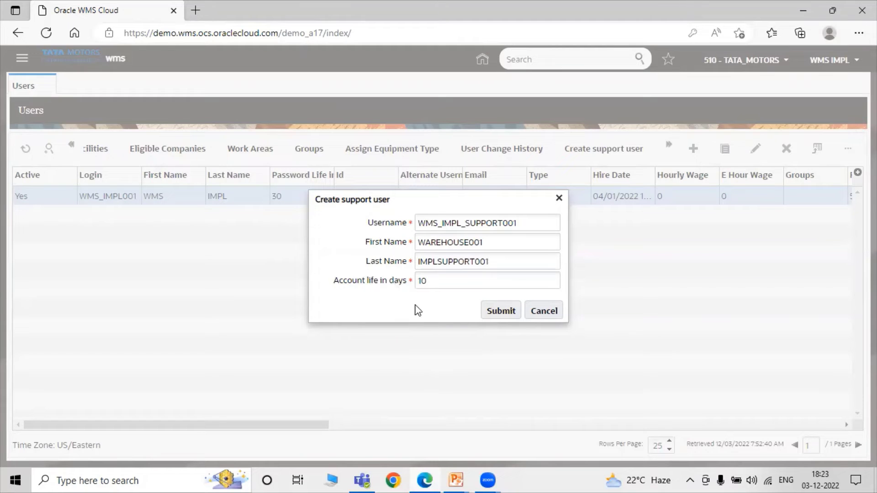
click(439, 283)
key(BackSpace)
key(BackSpace)
text(50)
click(494, 313)
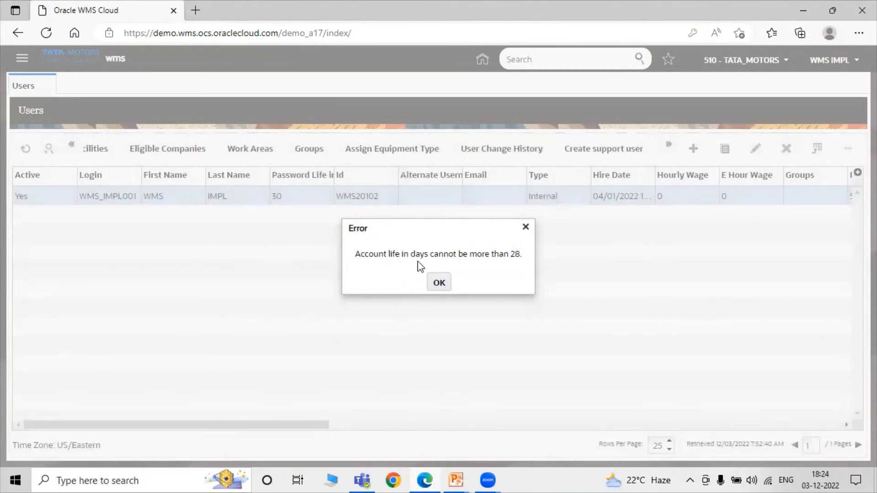
click(438, 281)
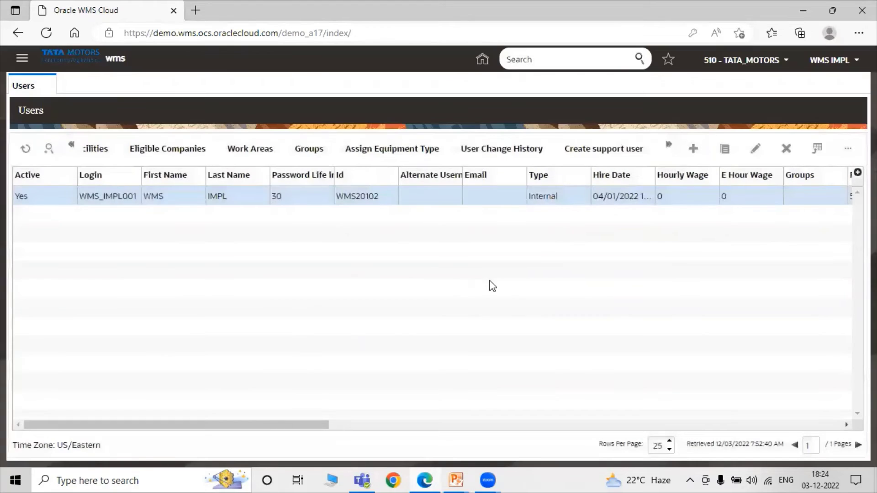
Enter support username WMS_IMPL_SUPPORT001, first name WAREHOUSE001 and last name IMPLSUPPORT001, account life 10.
click(634, 158)
click(497, 223)
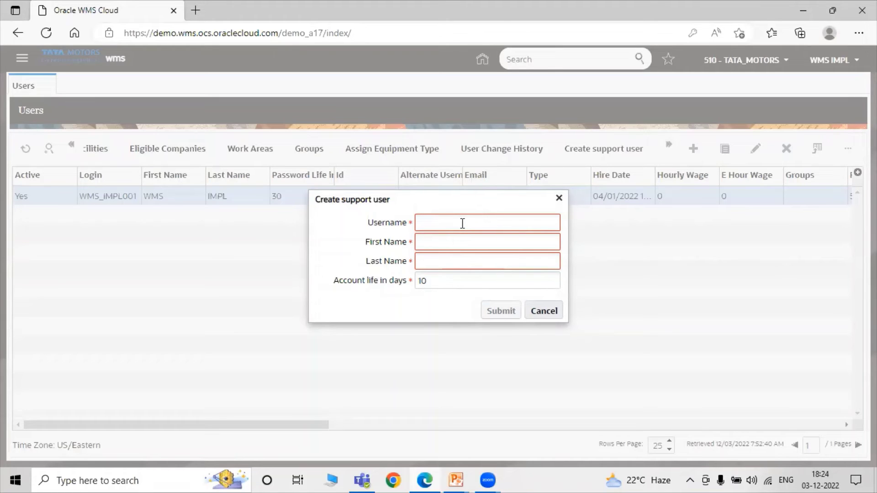
text(WMS_IMPL)
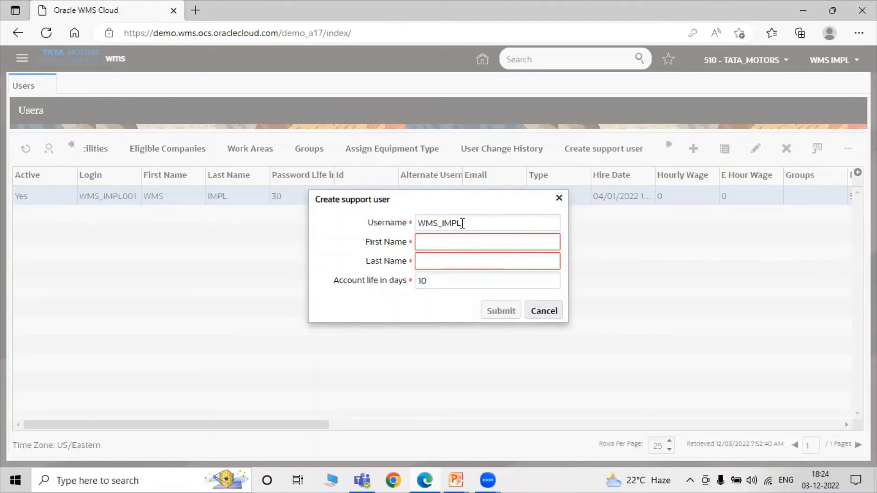
text(_SUPPORT)
text(001)
text(WAREHOUSE)
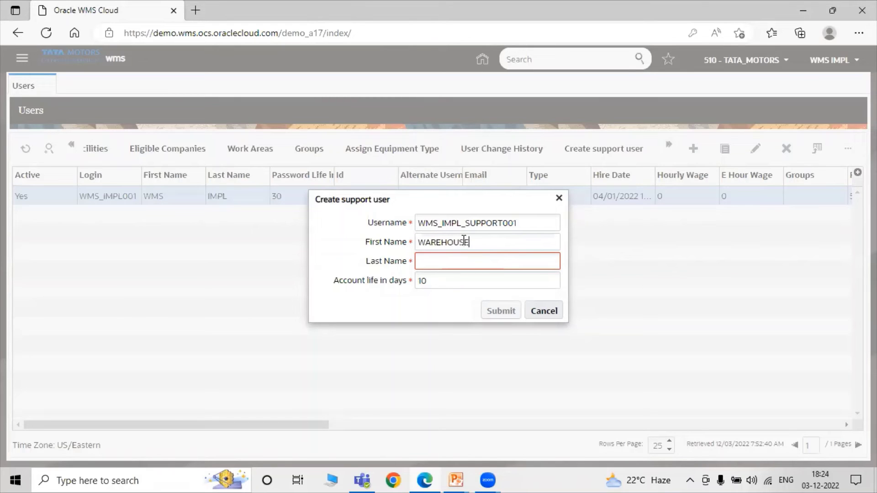
text(001)
key(Tab)
text(IM)
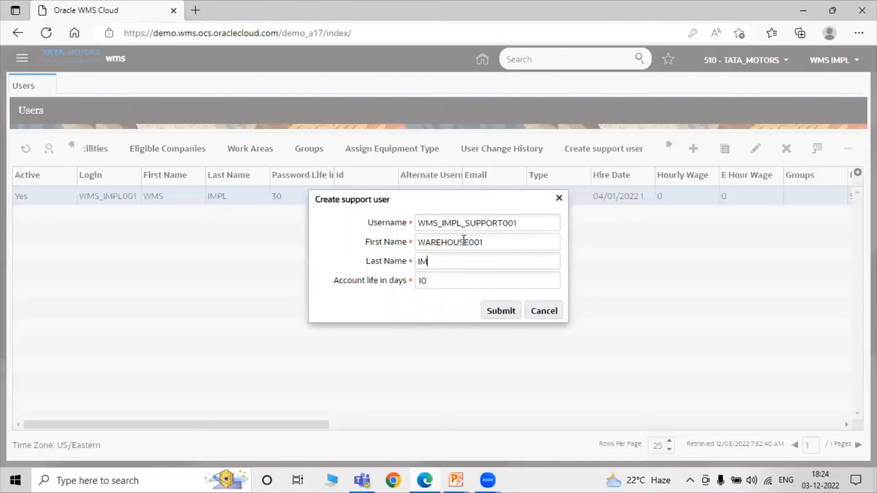
text(PLSUPPORT001)
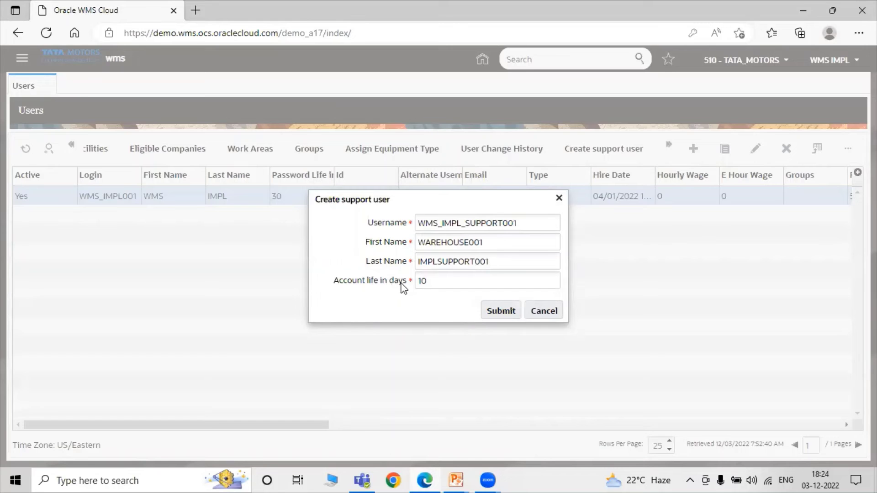
Submit the support user and select its new inactive row in the Users list.
click(492, 307)
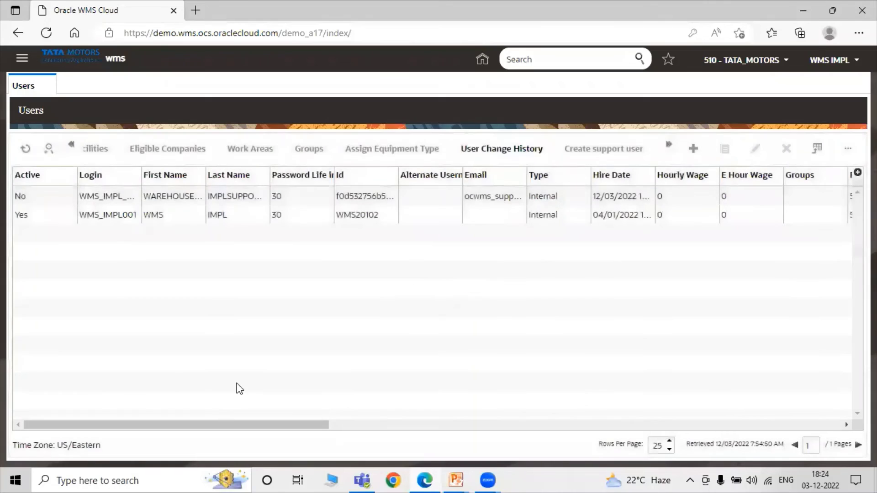
click(132, 195)
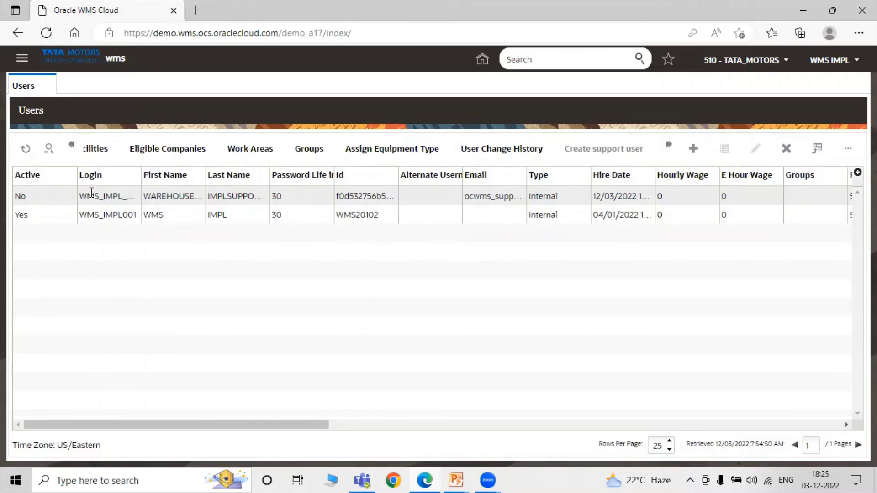
click(91, 193)
Widen the Email column so the support user's full address is visible.
drag(526, 175, 654, 175)
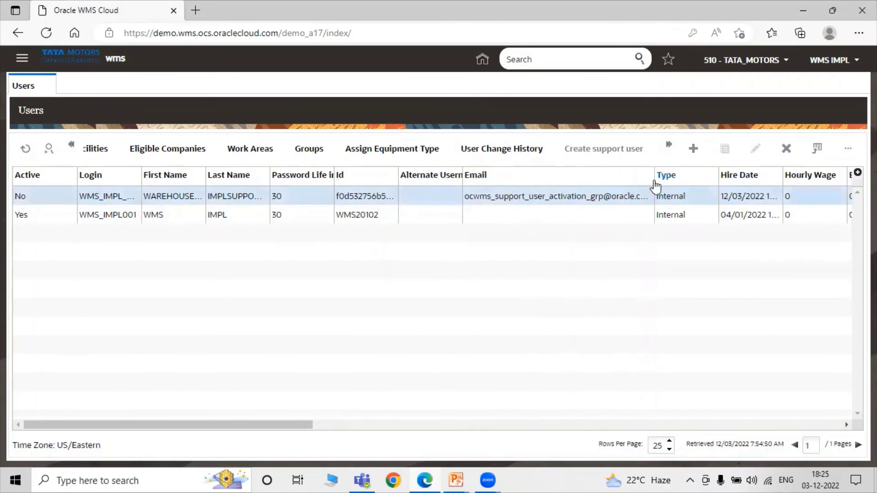
drag(653, 175, 666, 175)
drag(473, 198, 511, 198)
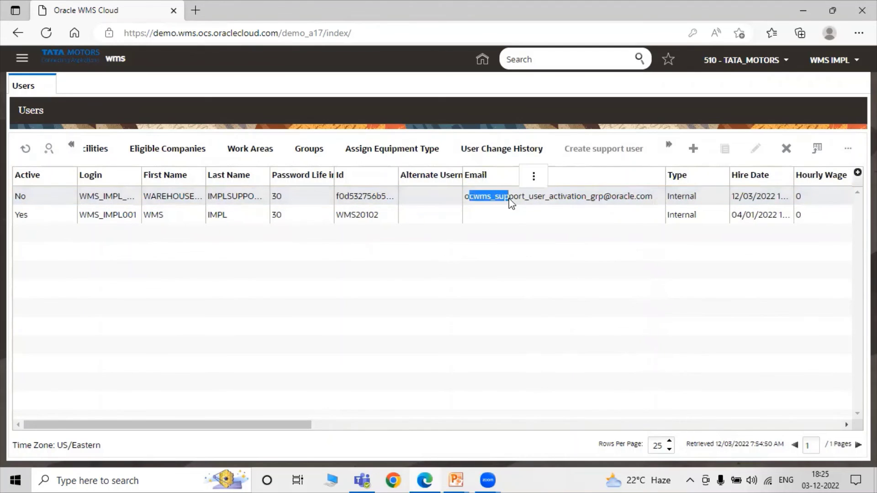
click(474, 208)
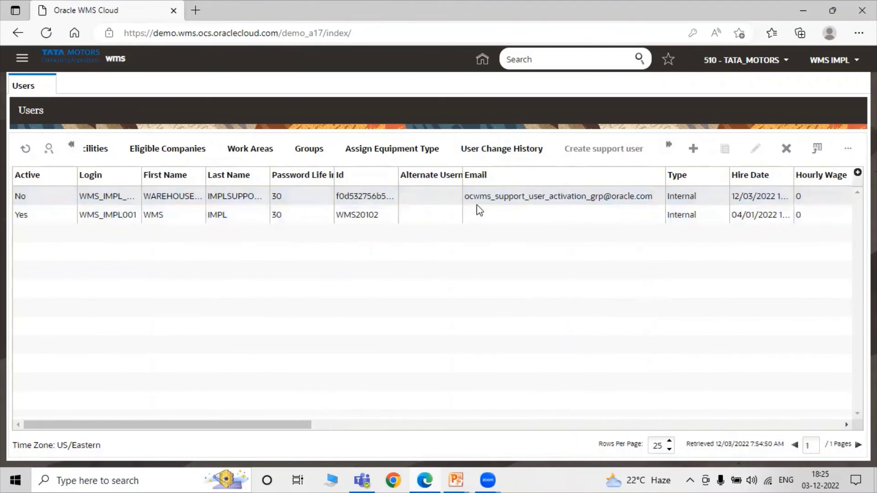